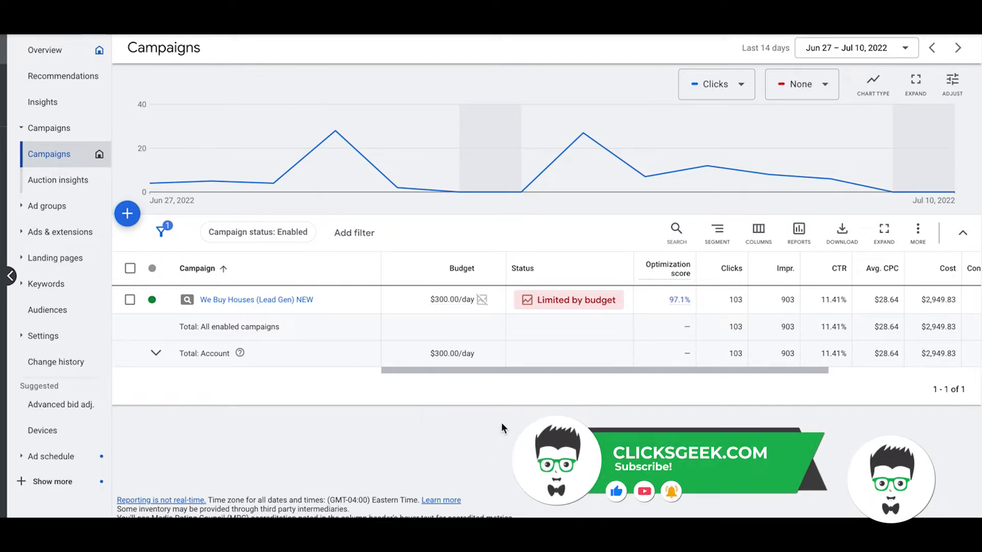
- Scroll the Campaigns table right to show the 17 conversions at $173.52 and the bid strategy type
scroll(670, 306, right, 4)
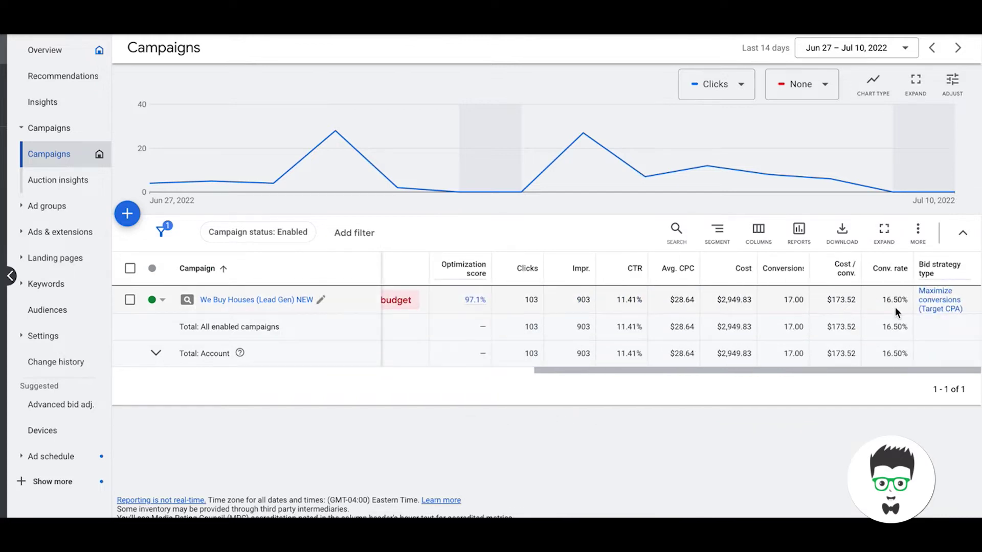
- Switch the campaign report to the Last 7 days preset (Jul 4 – 10, 2022)
click(844, 51)
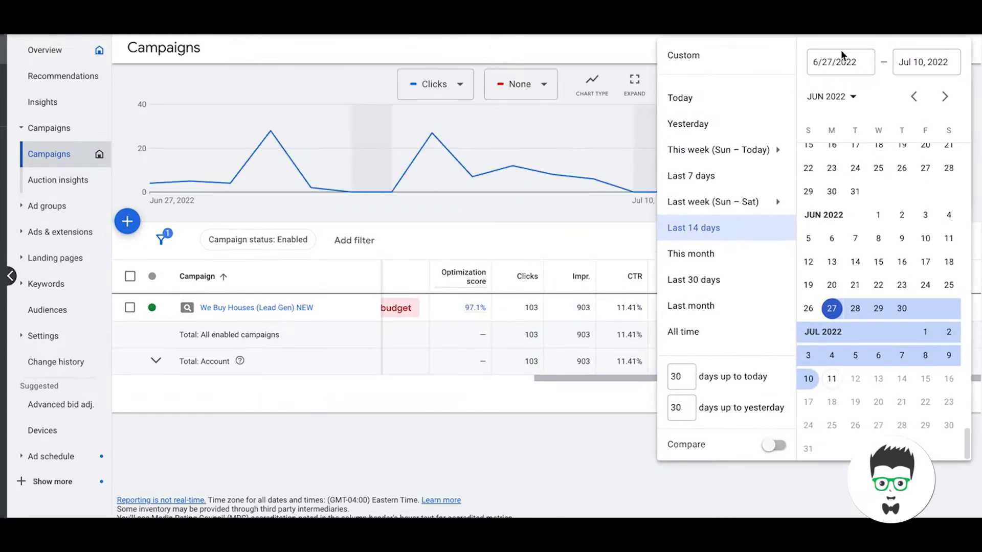
click(706, 177)
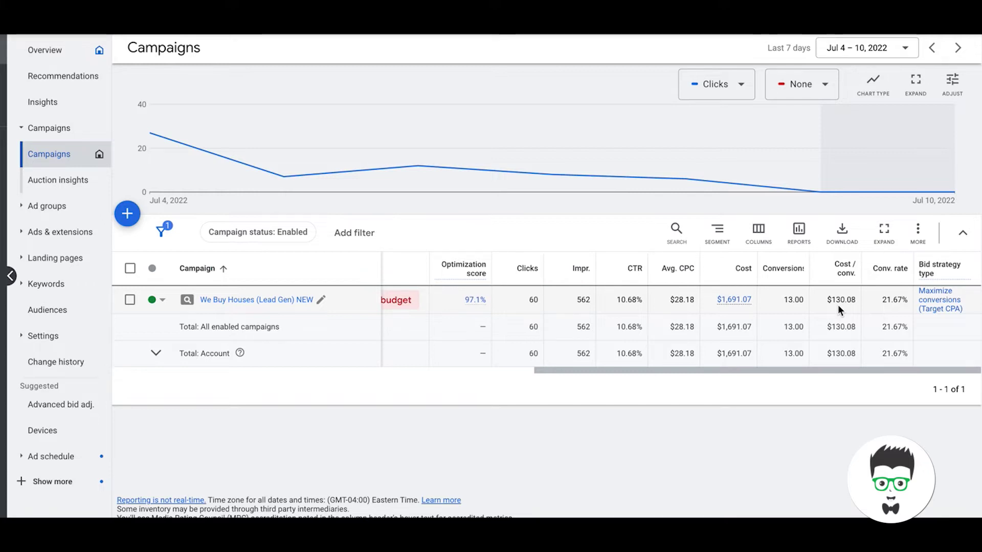
scroll(459, 299, left, 4)
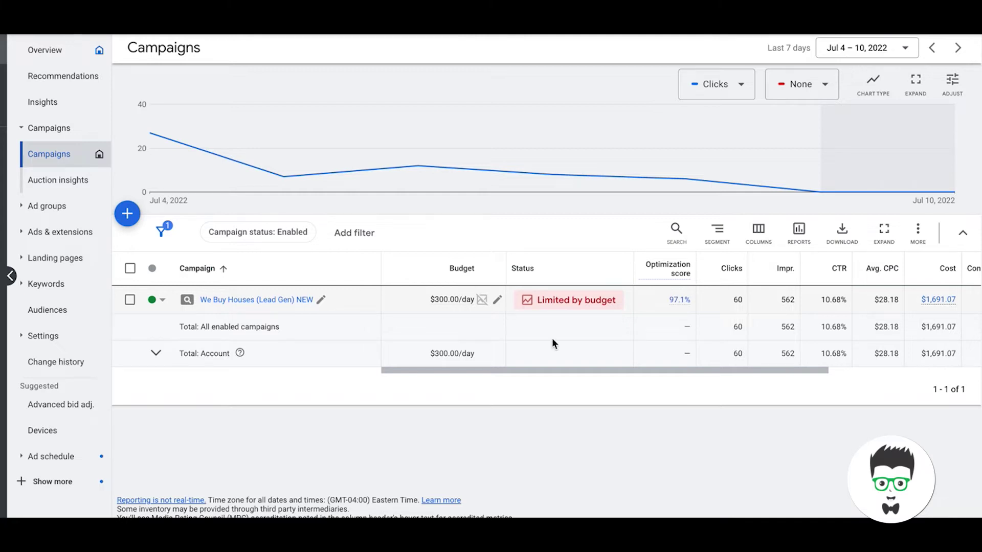
scroll(566, 305, right, 5)
scroll(565, 304, right, 1)
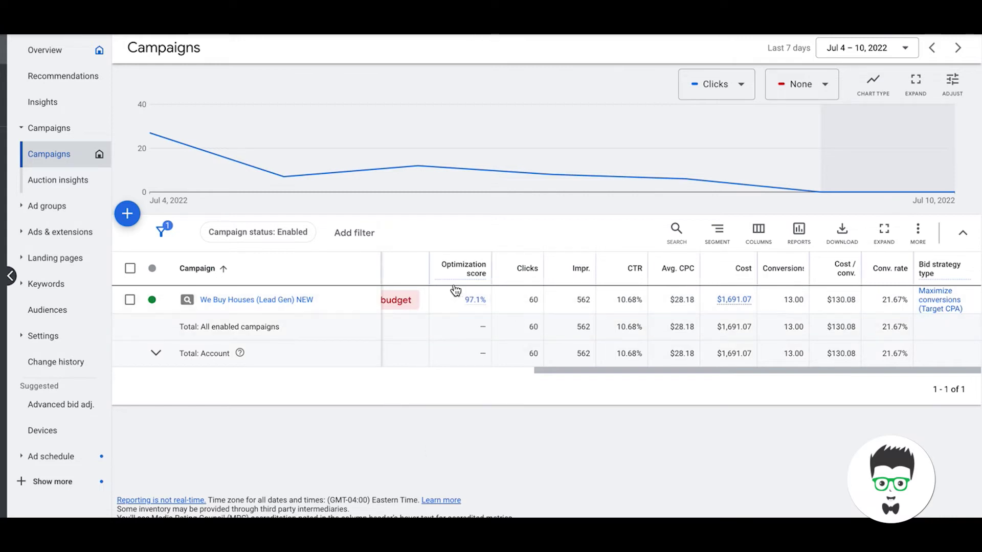
click(832, 54)
- Compare the Last 30 days and Last 14 days ranges, finishing on Jun 11 – Jul 10, 2022
click(703, 280)
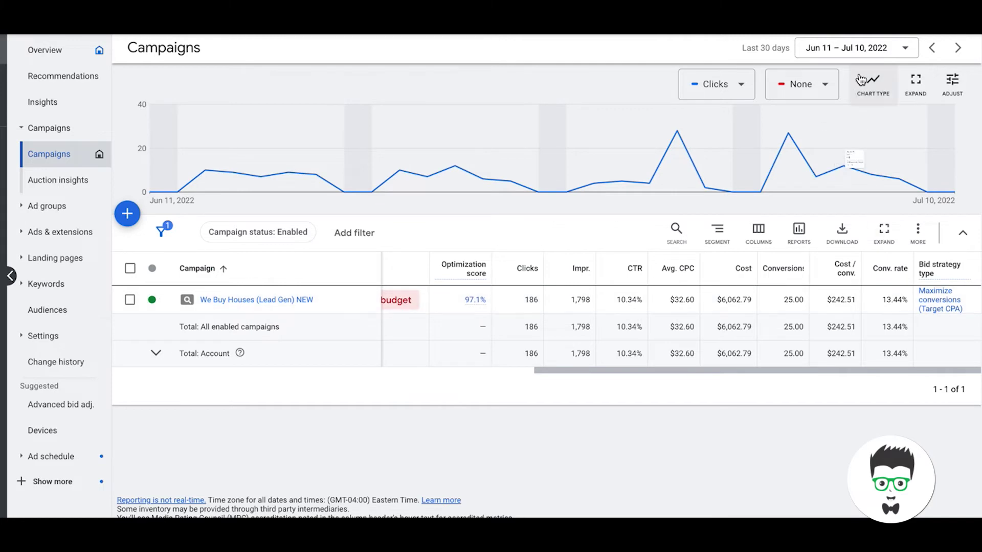
click(834, 50)
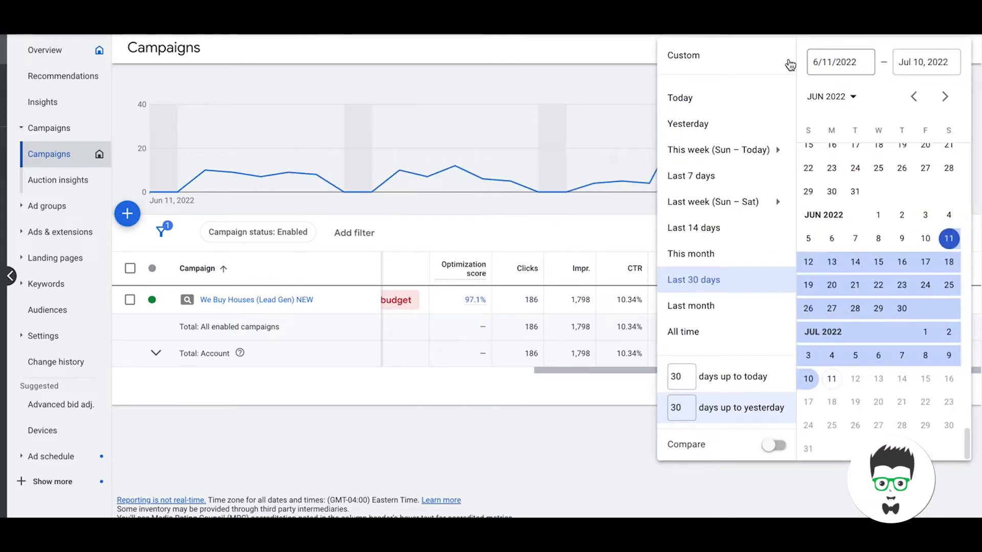
click(702, 233)
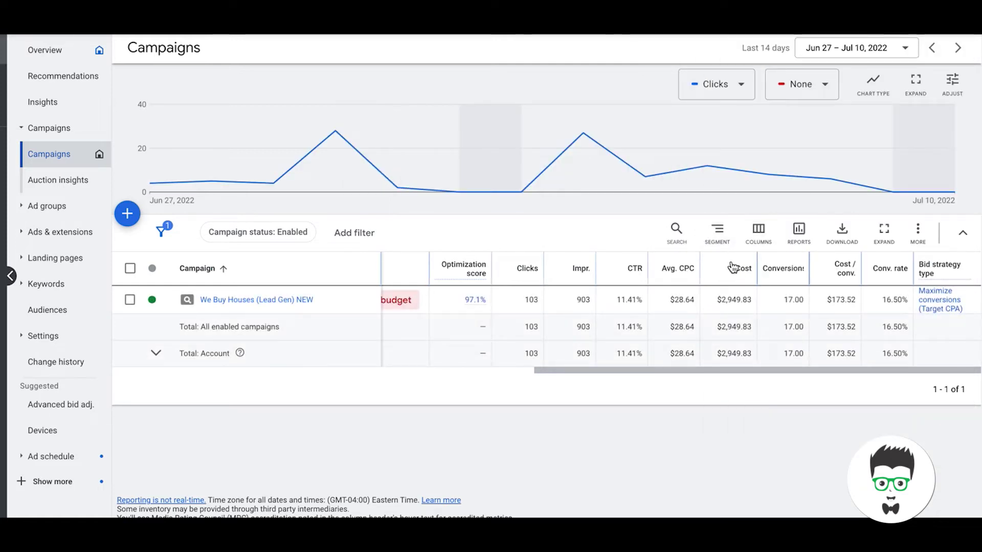
click(833, 51)
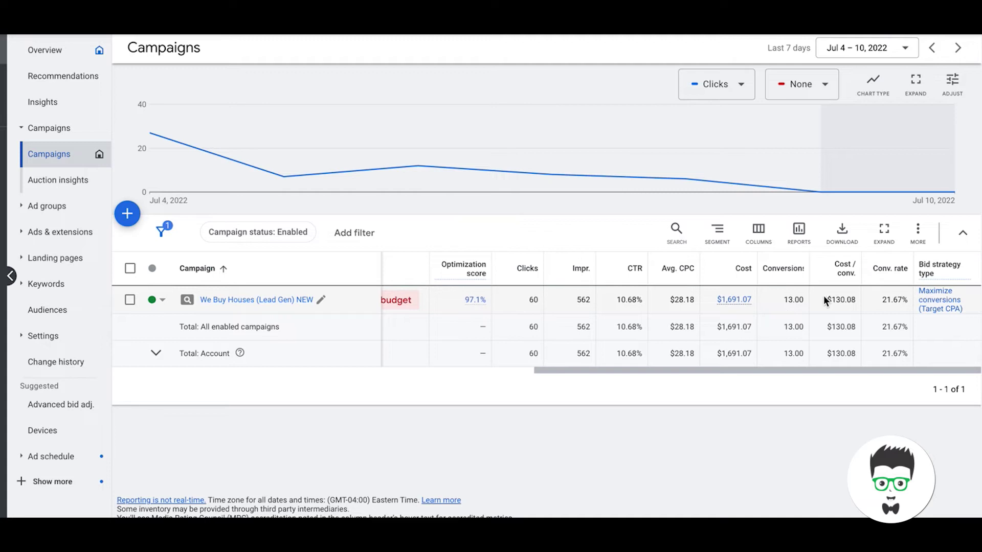
click(840, 58)
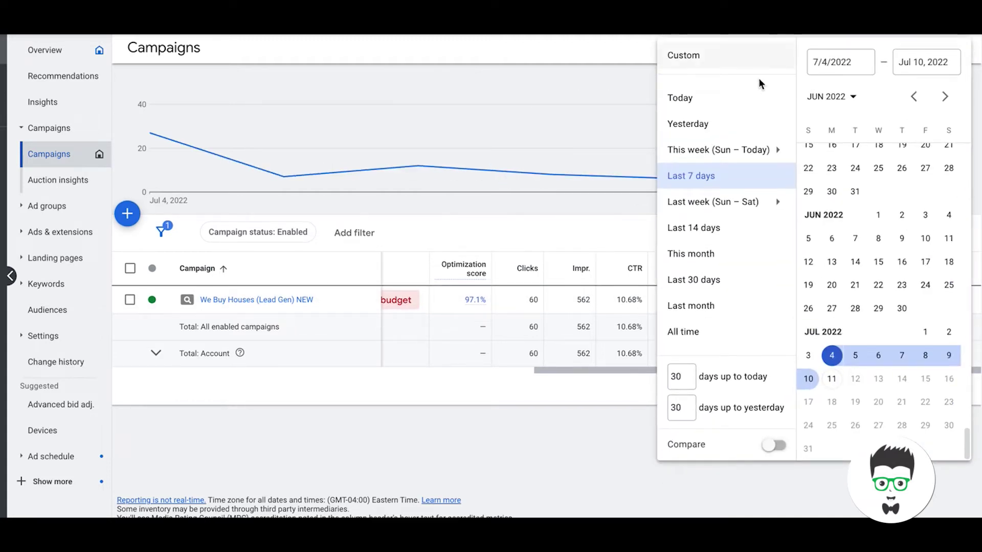
click(702, 286)
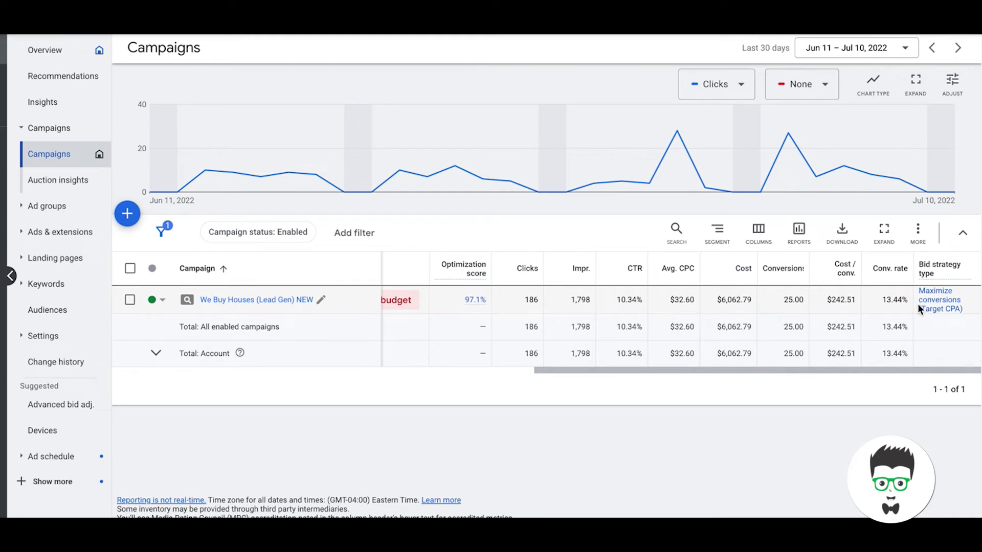
click(831, 51)
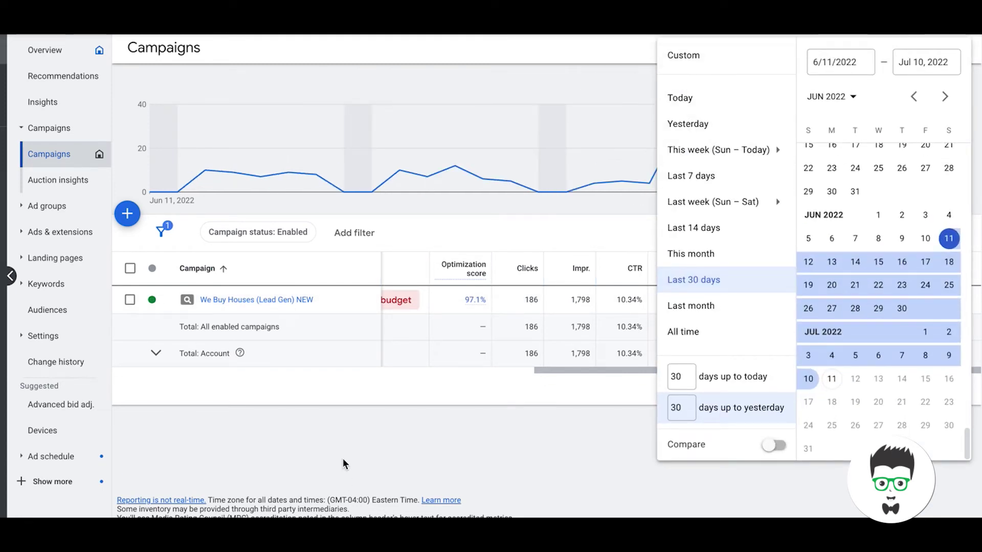
click(341, 441)
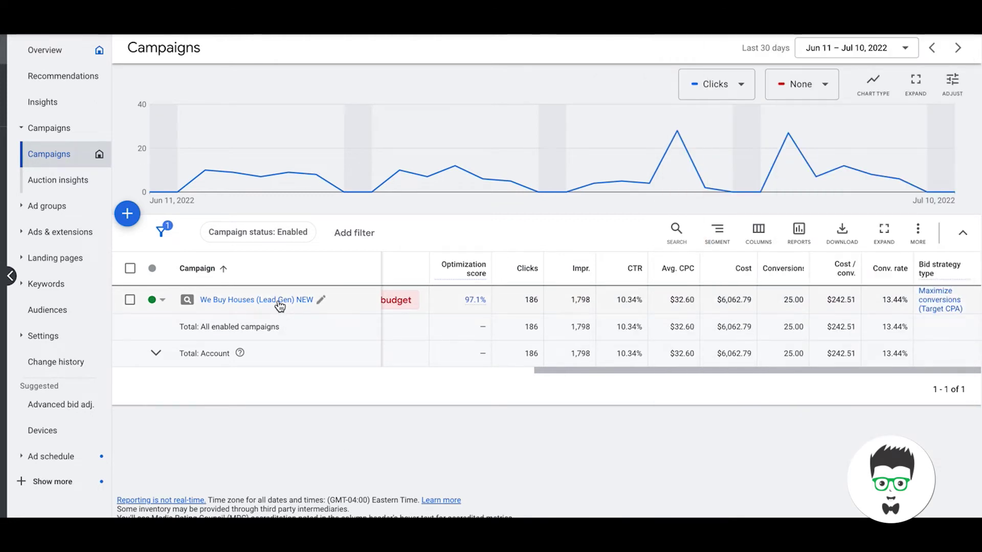
scroll(445, 313, left, 4)
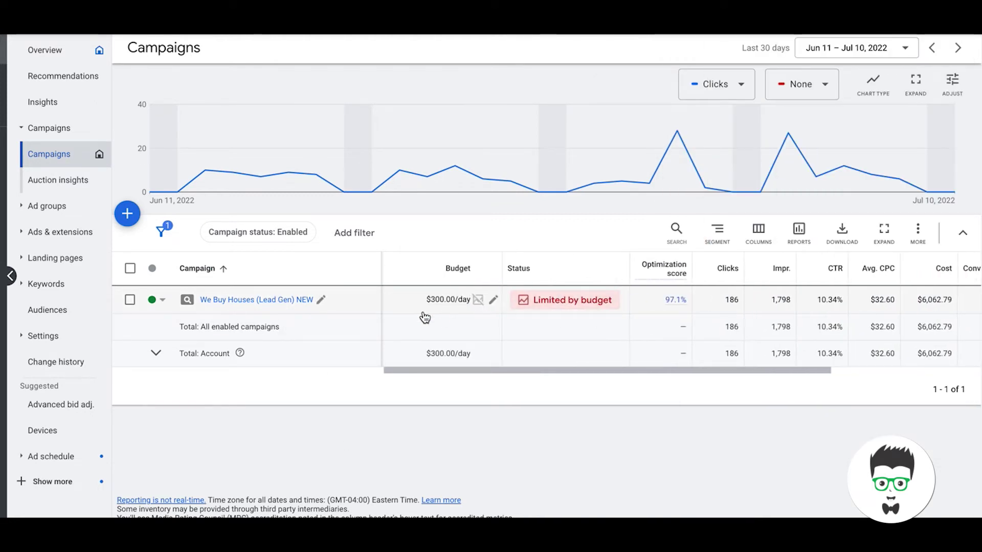
scroll(424, 317, left, 1)
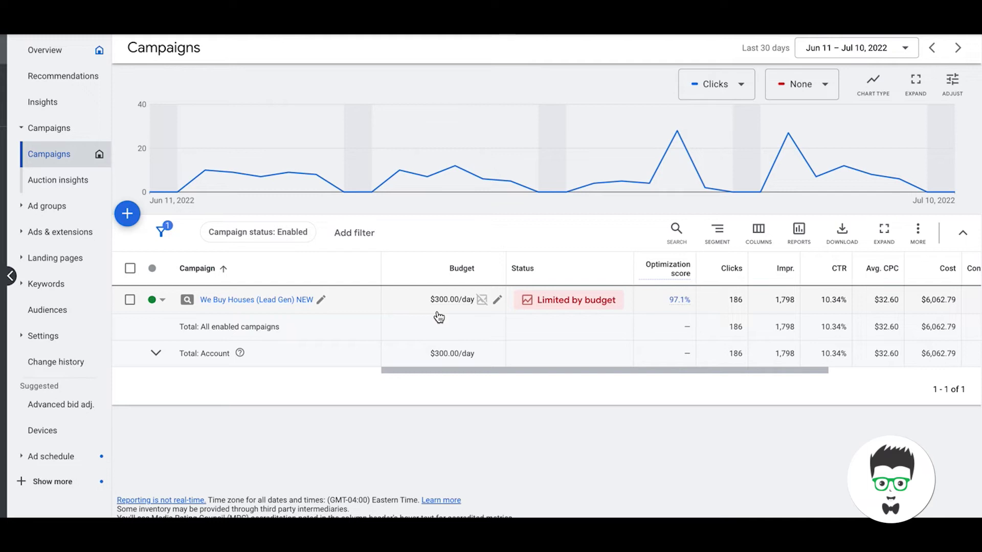
scroll(596, 312, right, 2)
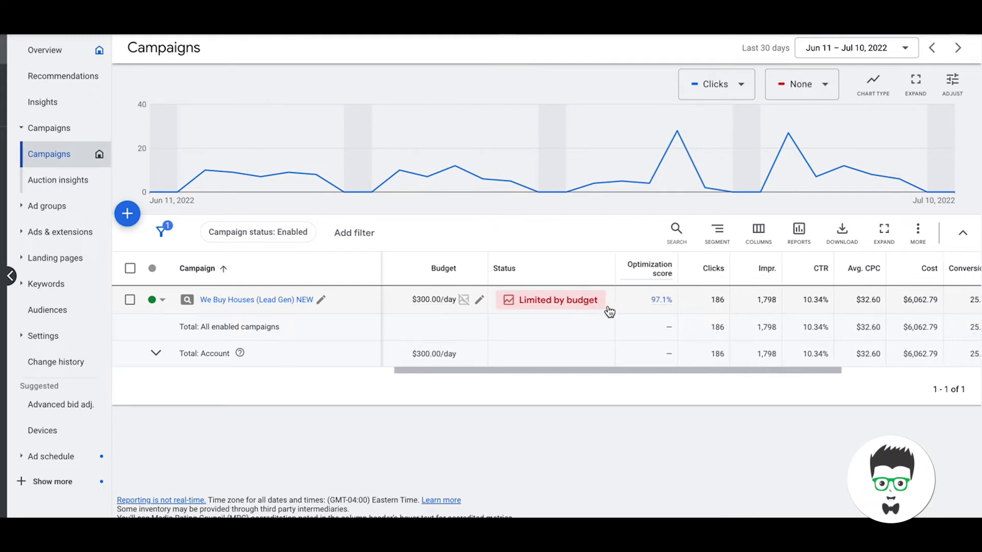
scroll(633, 305, right, 6)
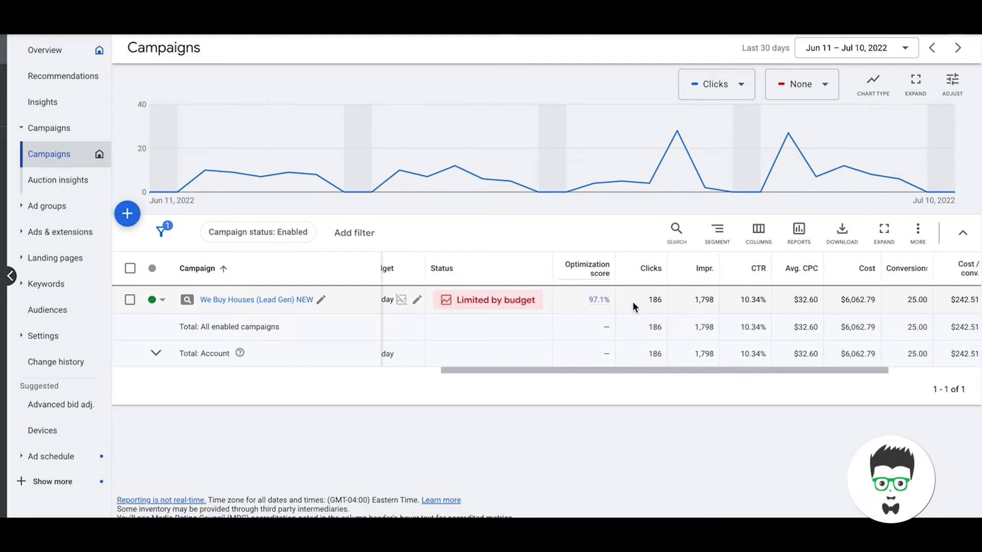
scroll(633, 306, right, 1)
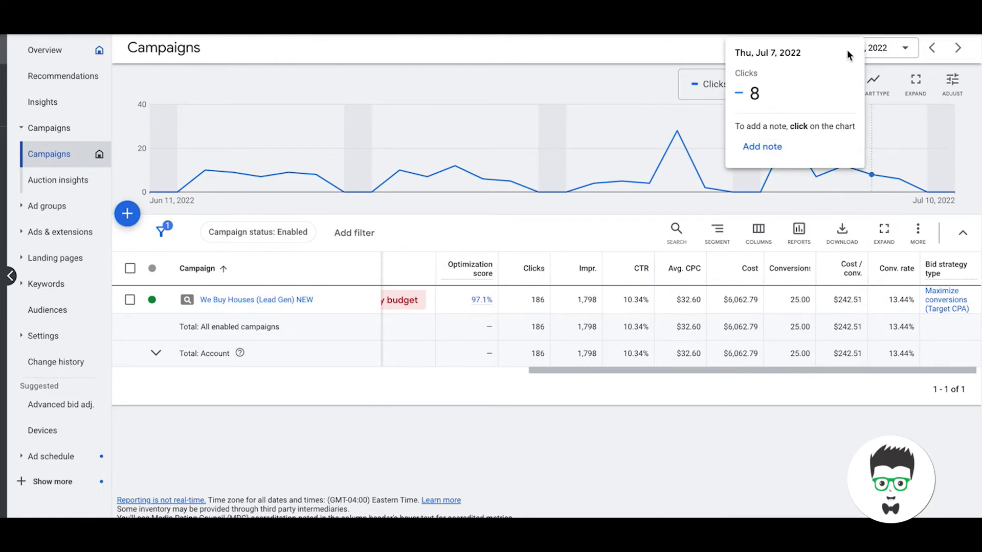
- Choose Last 7 days (Jul 4–10, 2022) and scroll the Campaigns table to review its columns
click(888, 53)
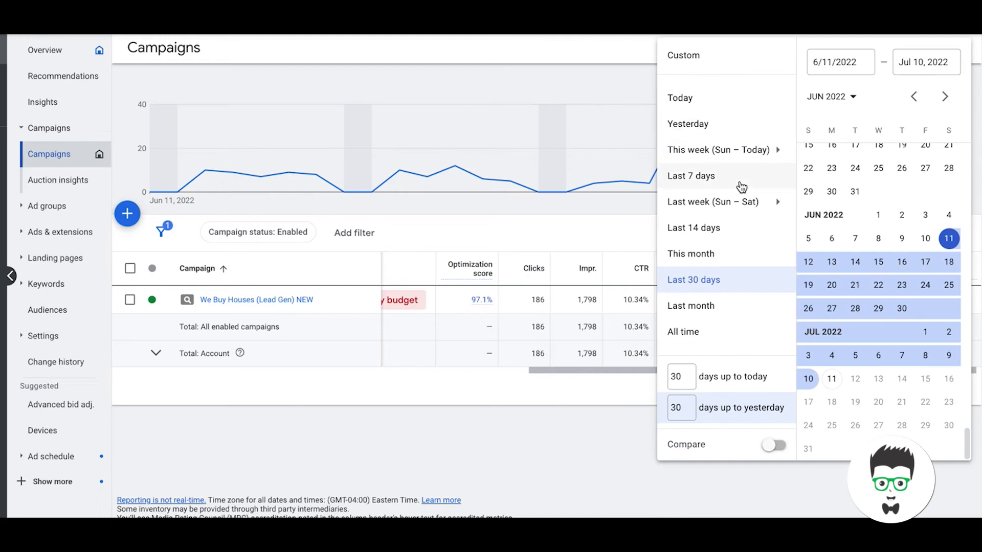
click(742, 185)
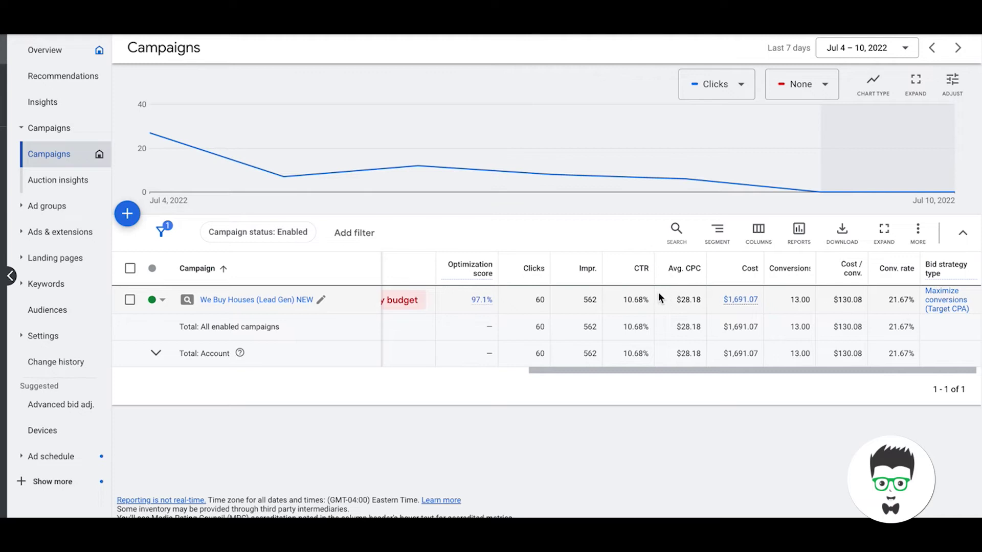
scroll(592, 321, left, 3)
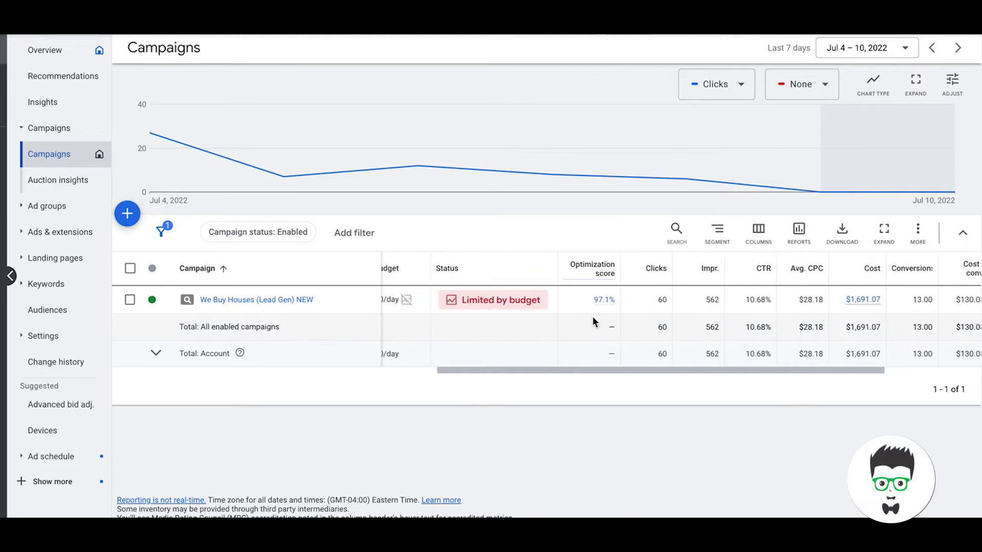
scroll(593, 321, left, 2)
scroll(592, 321, right, 2)
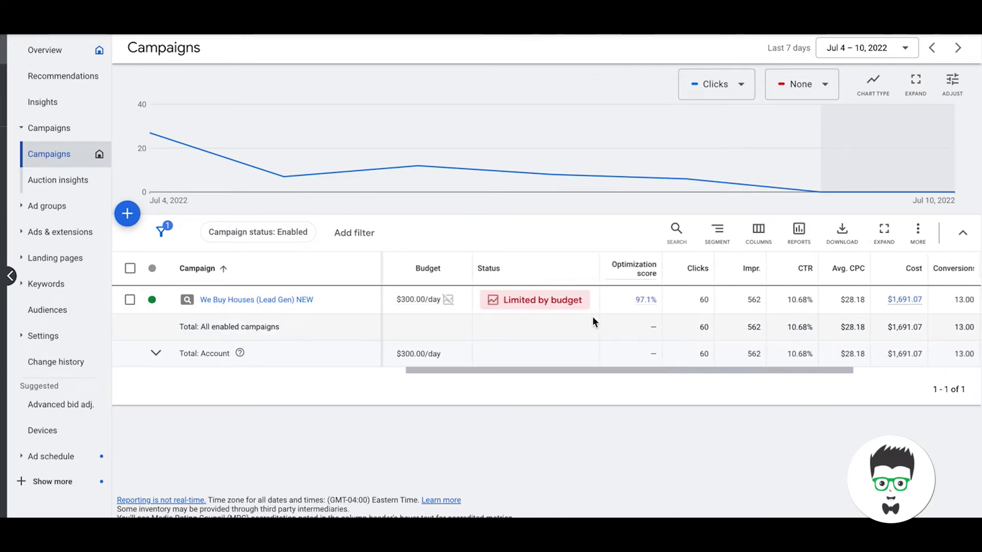
scroll(593, 320, right, 3)
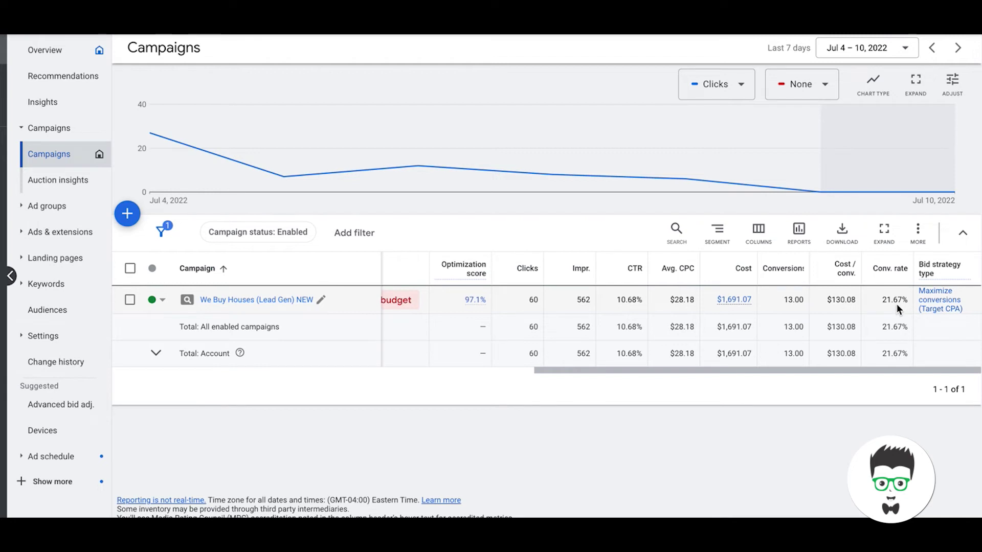
- Open the campaign's ad groups and sort them by conversions, highest first
click(306, 302)
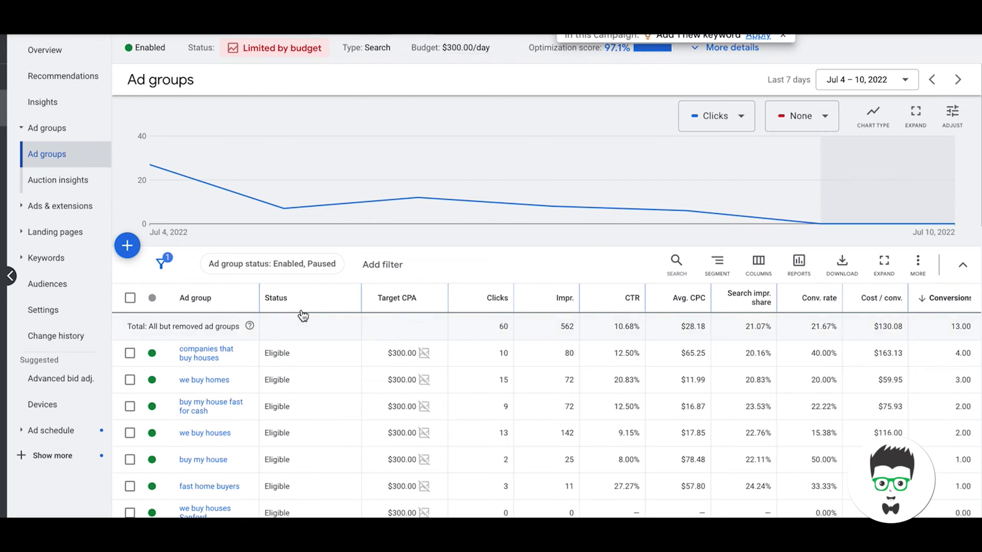
scroll(491, 324, down, 1)
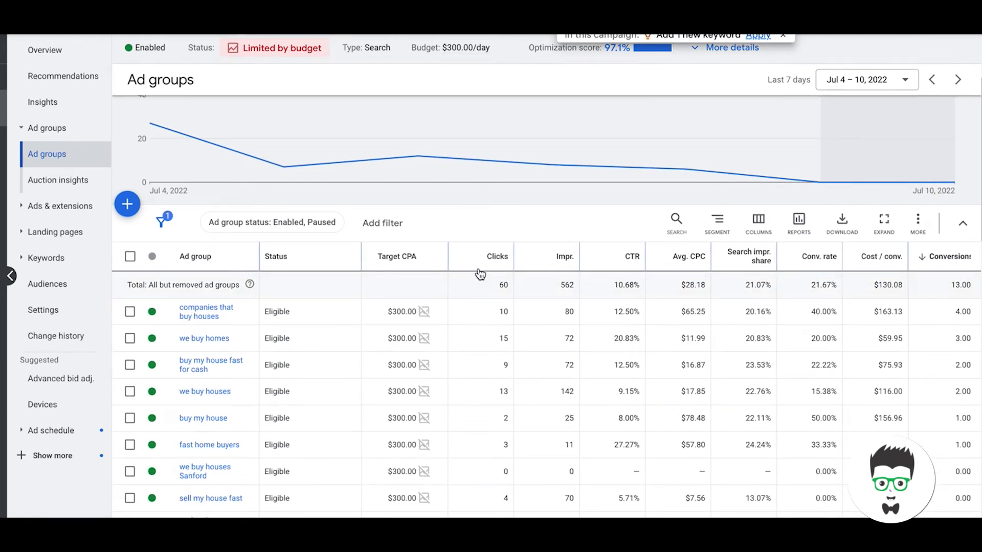
click(486, 257)
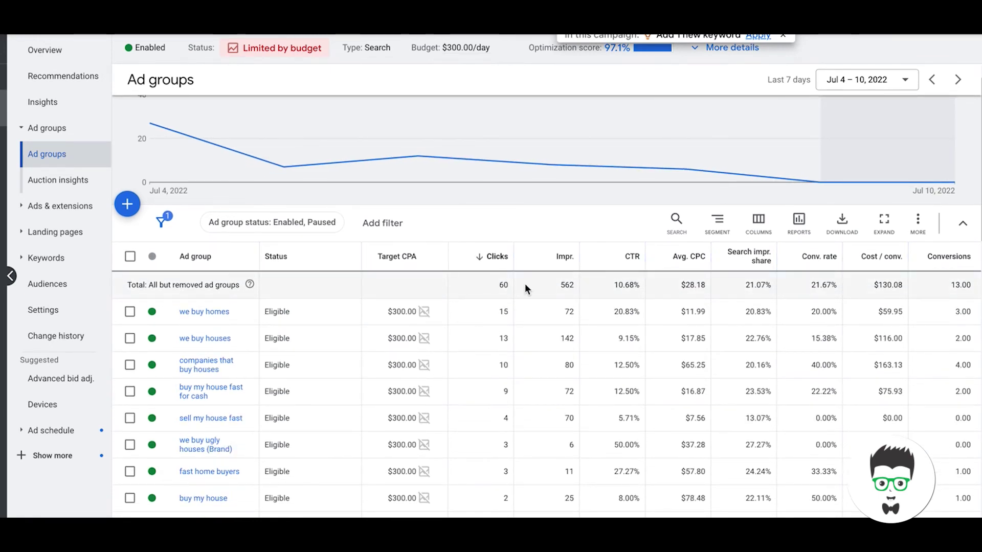
scroll(526, 286, down, 2)
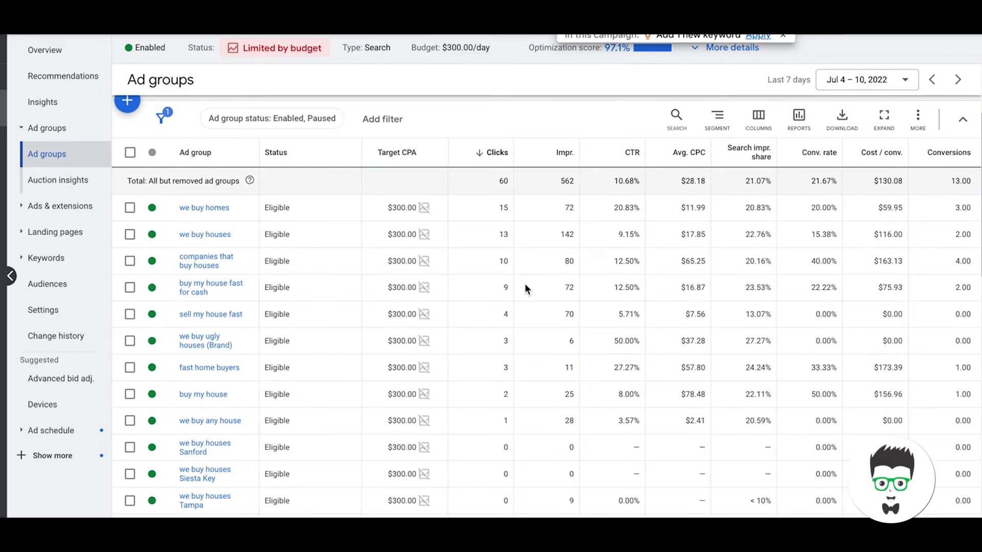
click(929, 166)
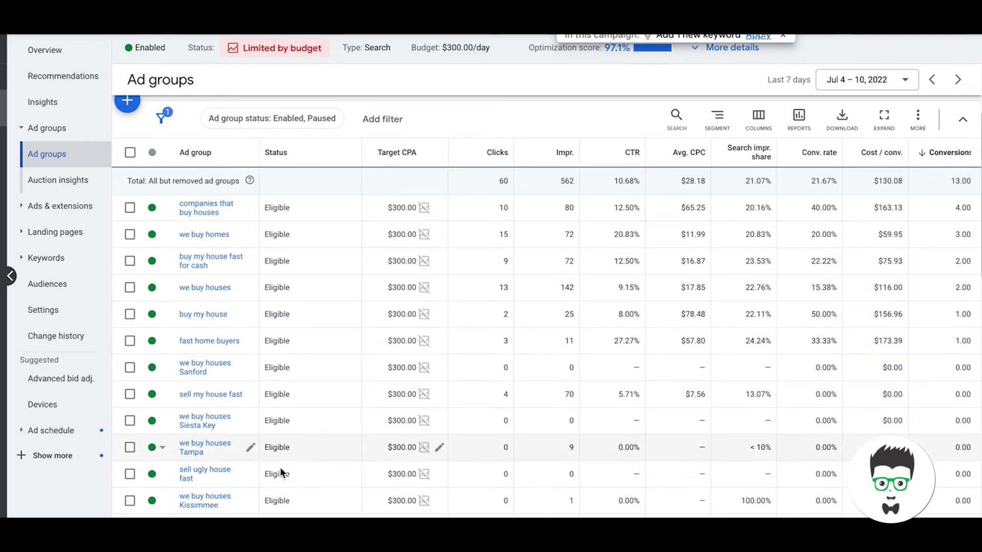
- Review the sorted ad groups, then go to the campaign's Search keywords page
scroll(406, 468, down, 1)
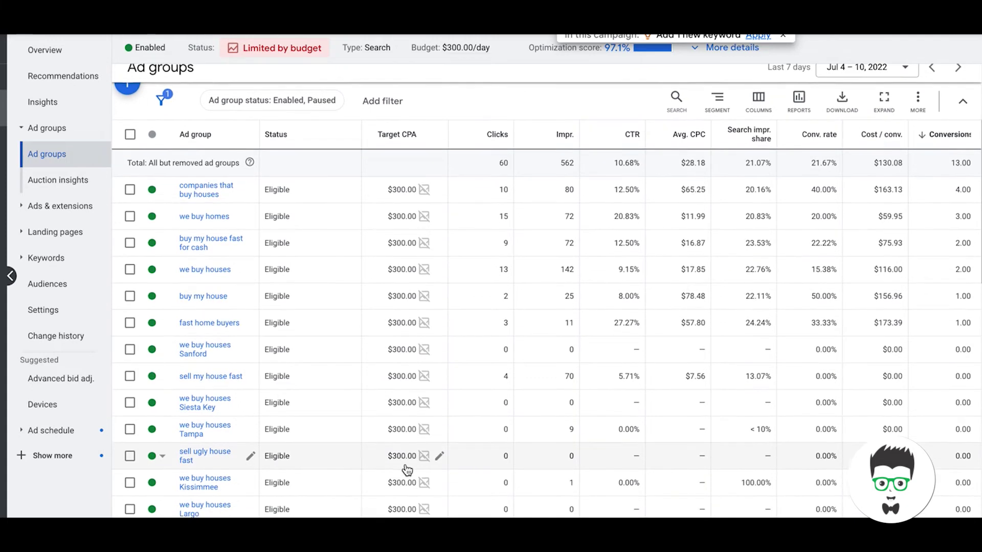
scroll(406, 468, down, 5)
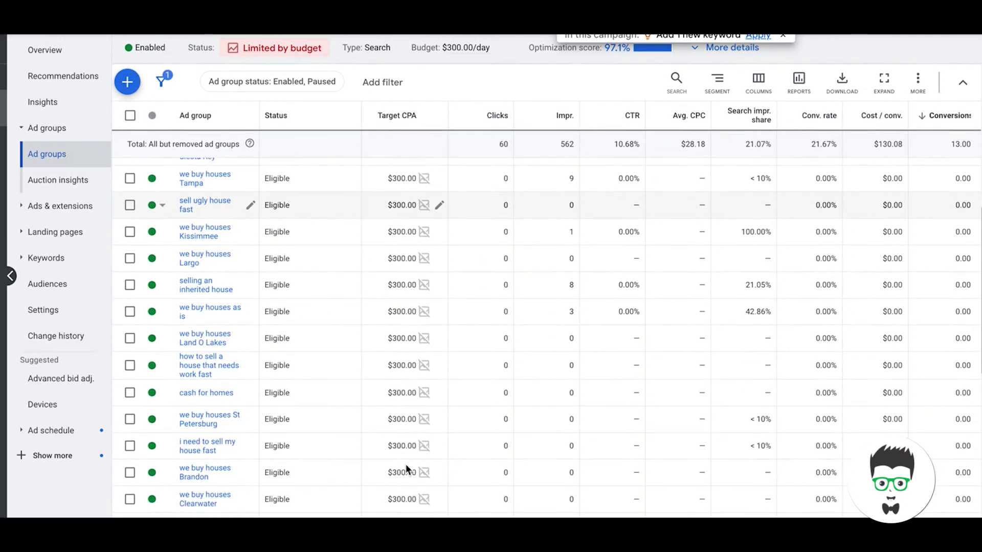
scroll(406, 464, down, 3)
scroll(713, 320, down, 3)
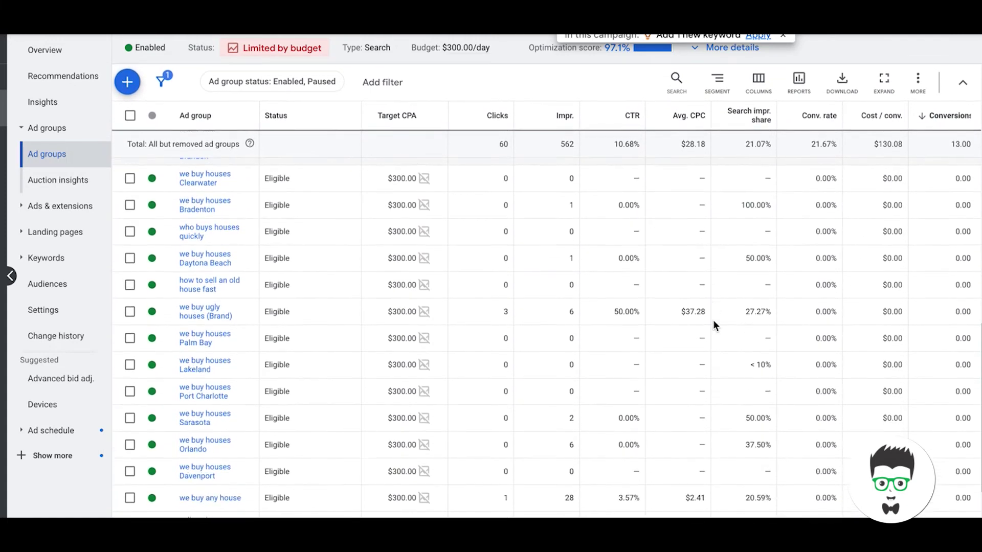
scroll(713, 320, down, 3)
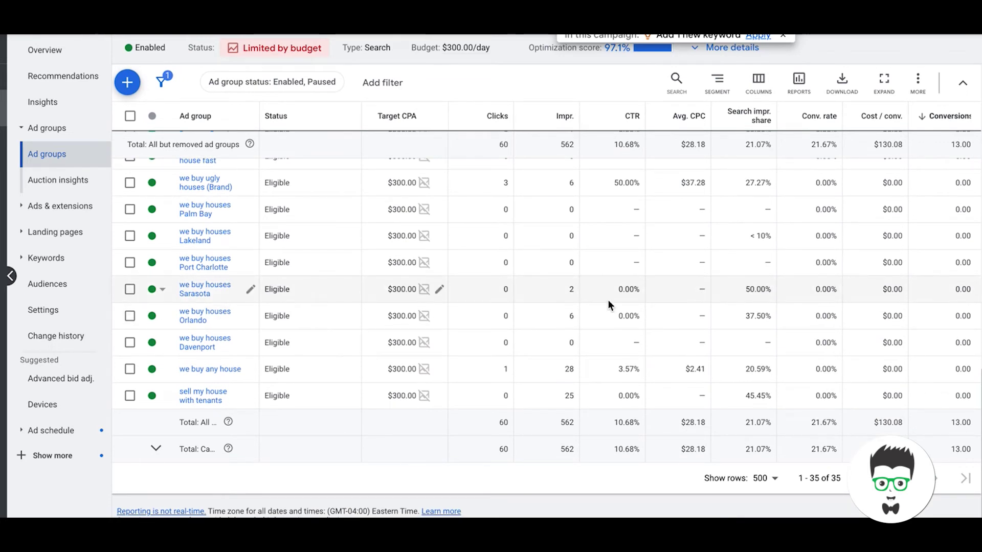
scroll(608, 301, up, 5)
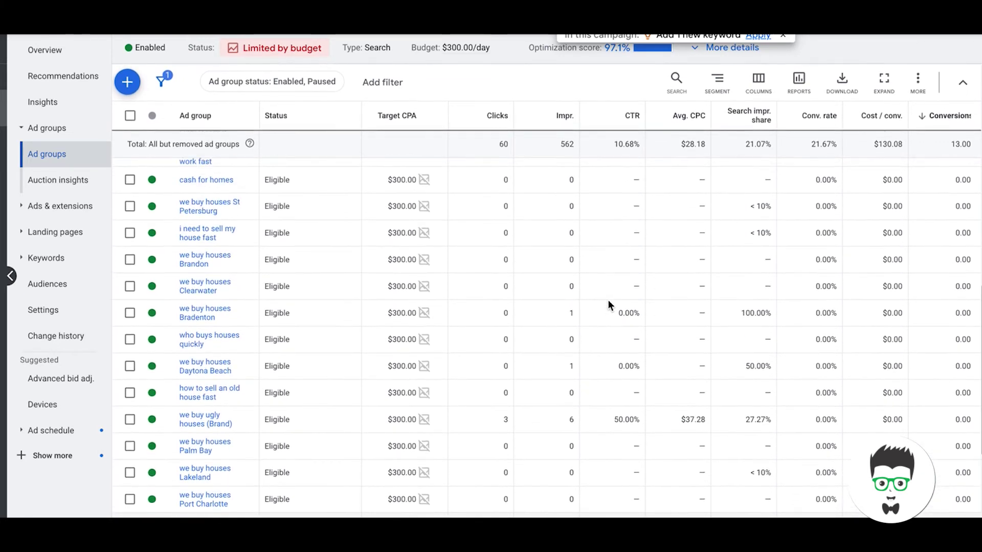
scroll(609, 305, up, 10)
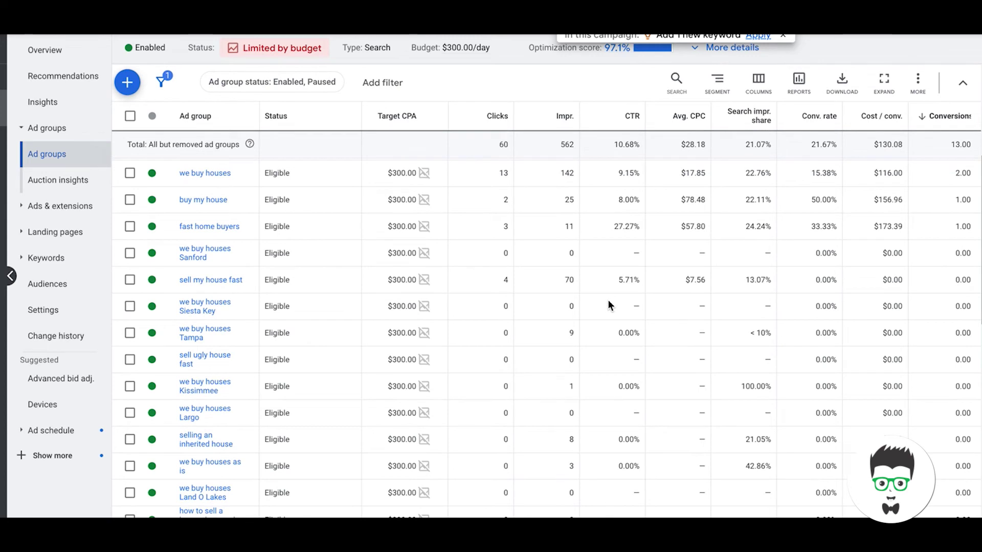
scroll(609, 306, up, 3)
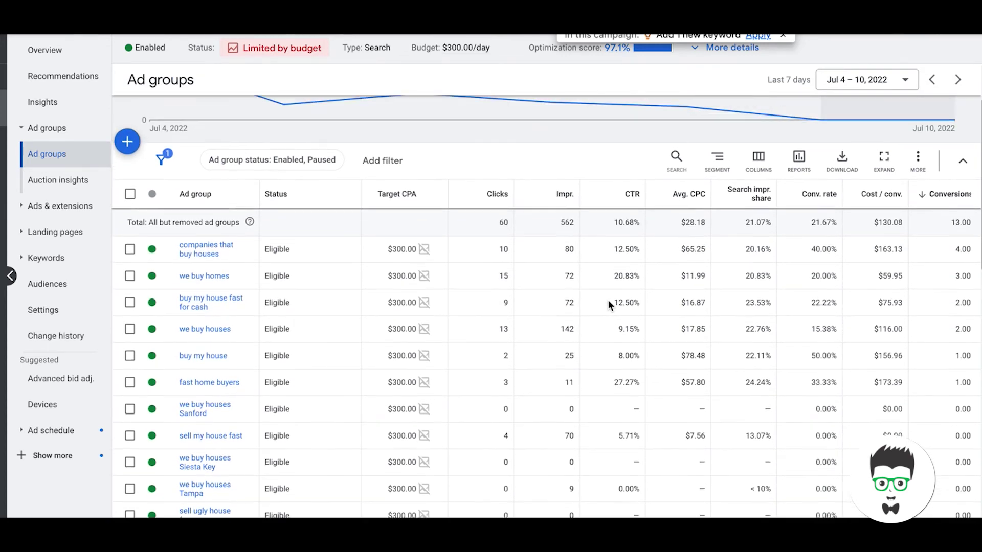
scroll(608, 301, up, 1)
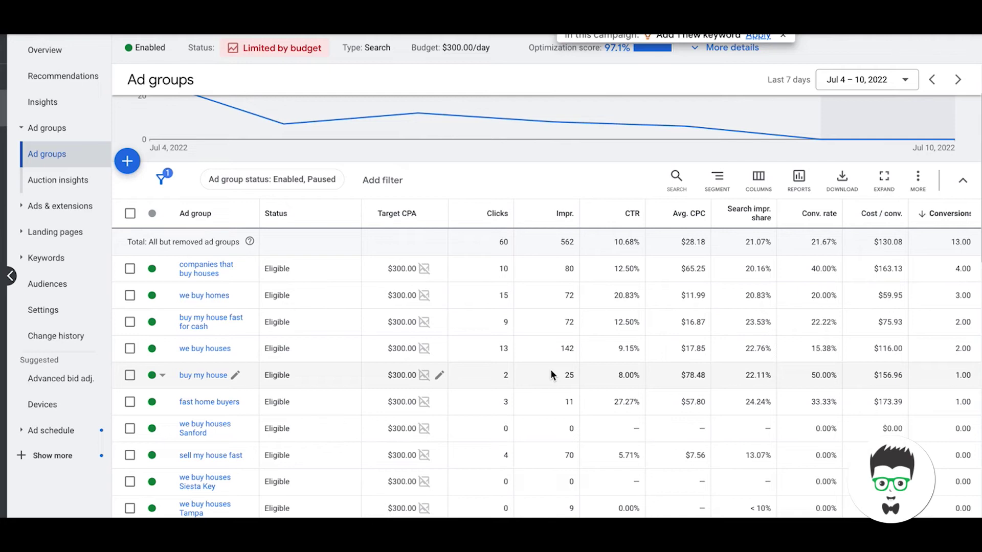
click(56, 256)
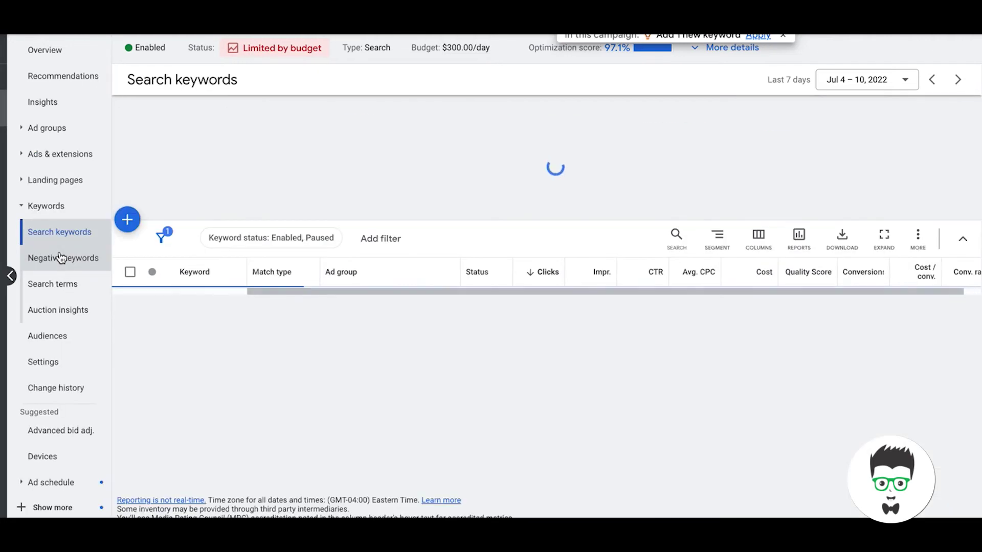
- Widen the Keyword column so each search keyword fits on one line
scroll(437, 299, down, 1)
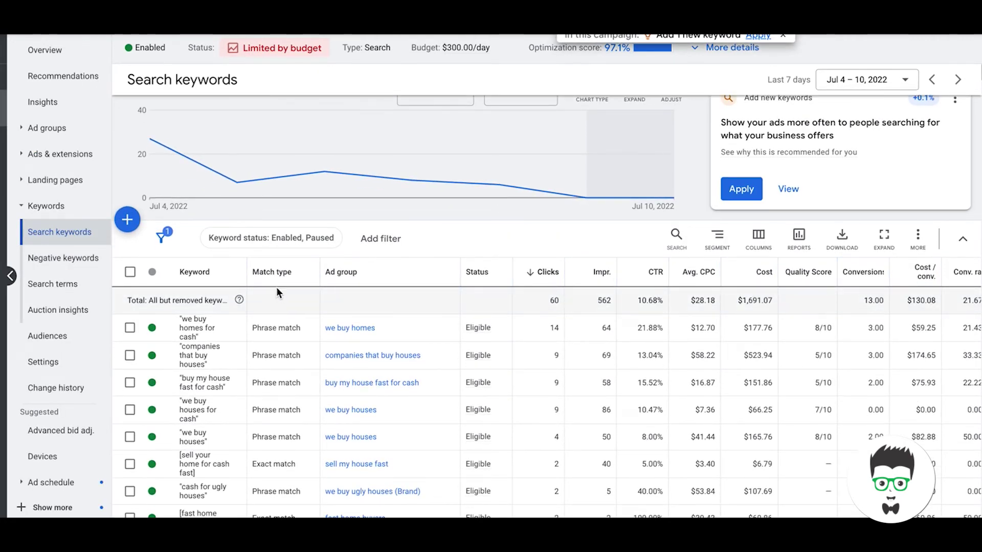
drag(247, 280, 318, 281)
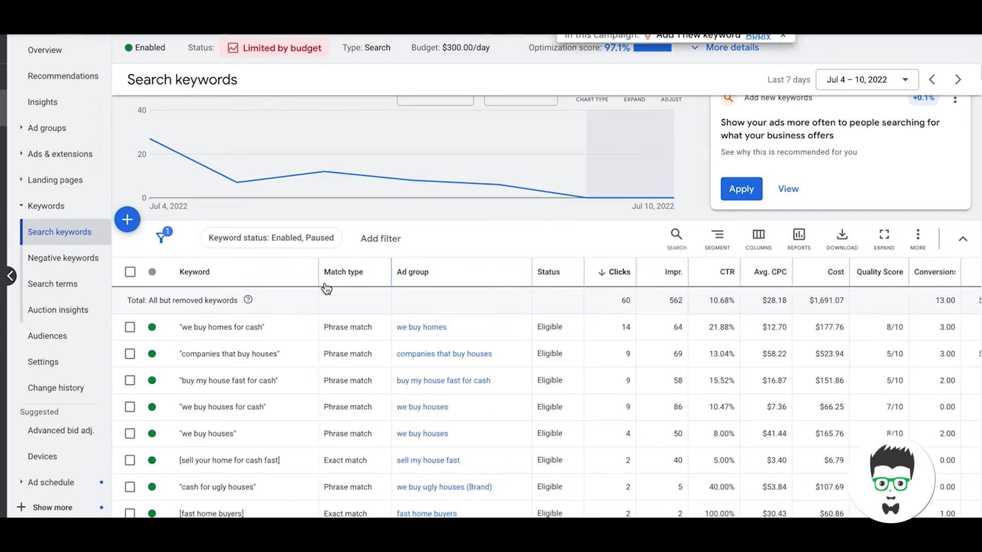
scroll(603, 361, right, 4)
scroll(603, 361, up, 1)
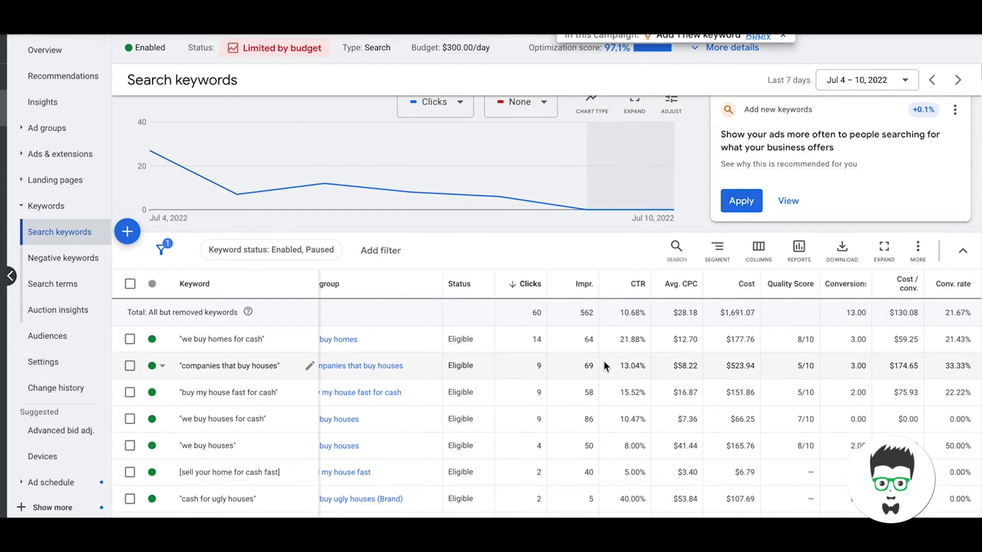
scroll(512, 404, down, 2)
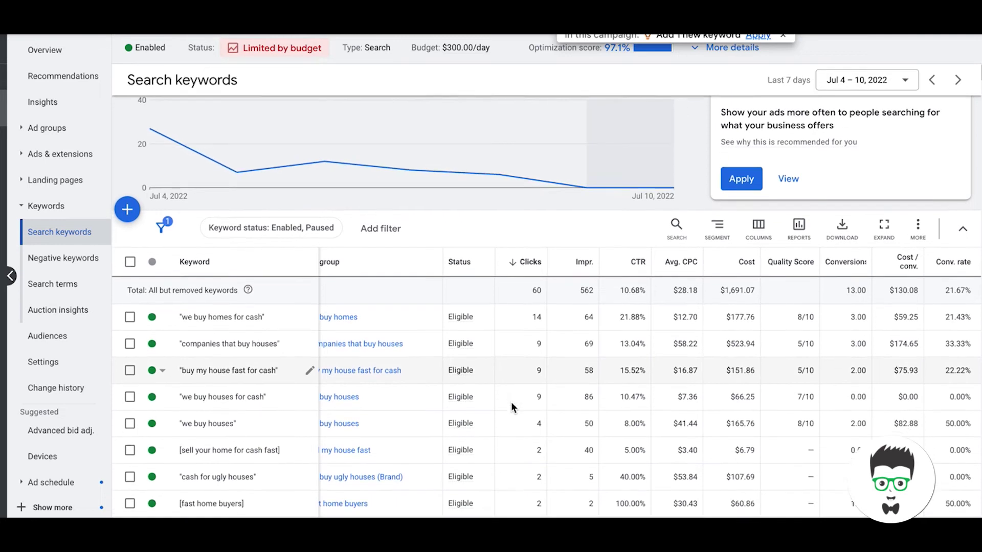
- Sort the search keywords by conversions, highest first, and review the ranked list
click(846, 220)
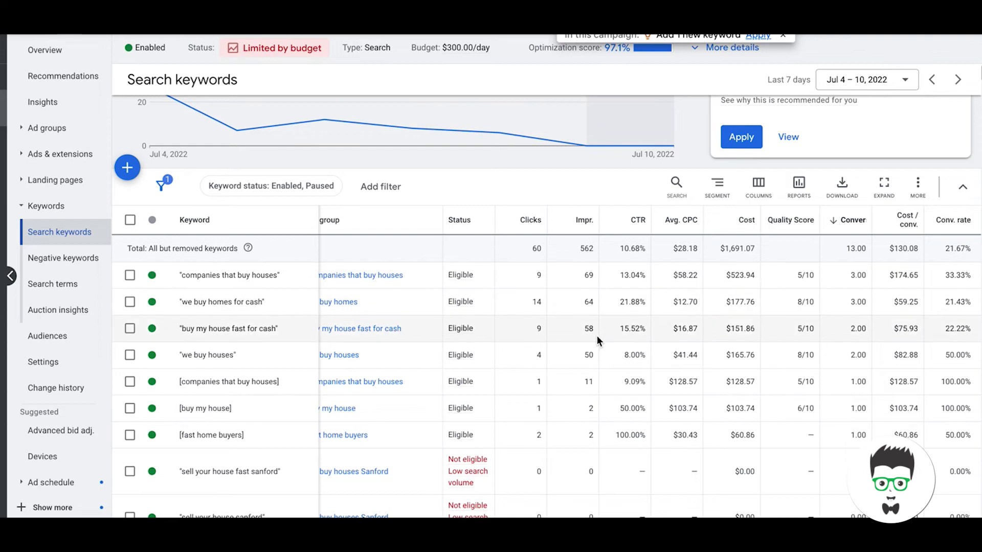
scroll(599, 340, down, 1)
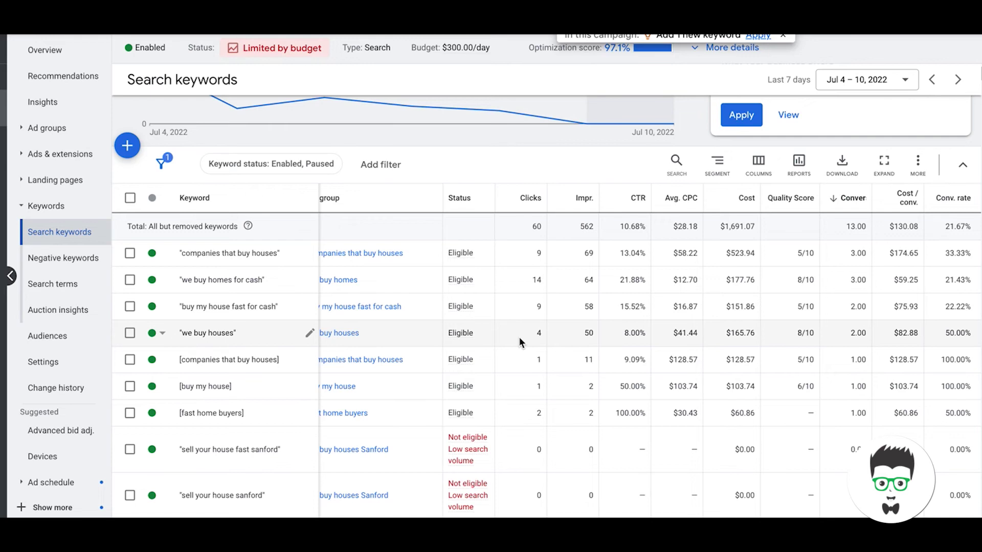
scroll(520, 339, down, 5)
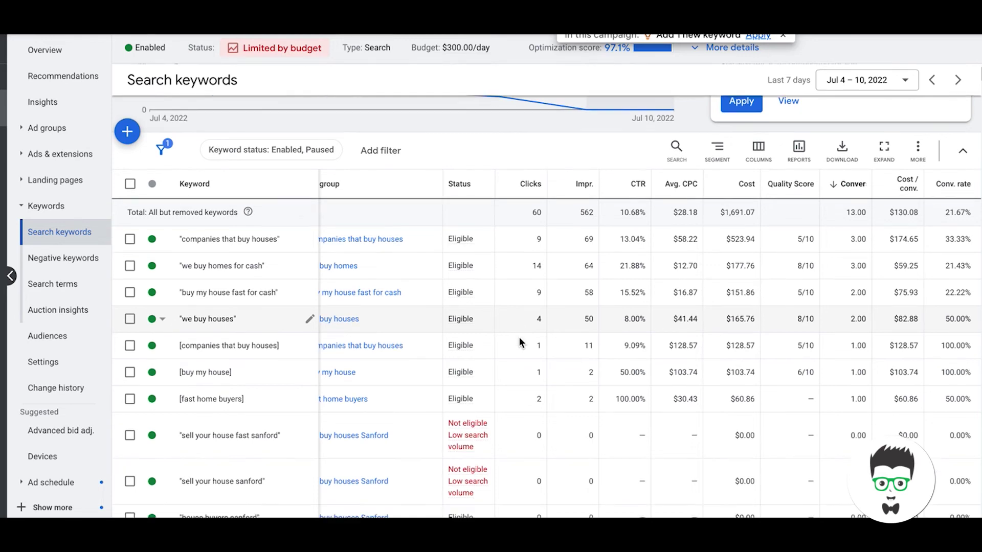
scroll(262, 474, up, 5)
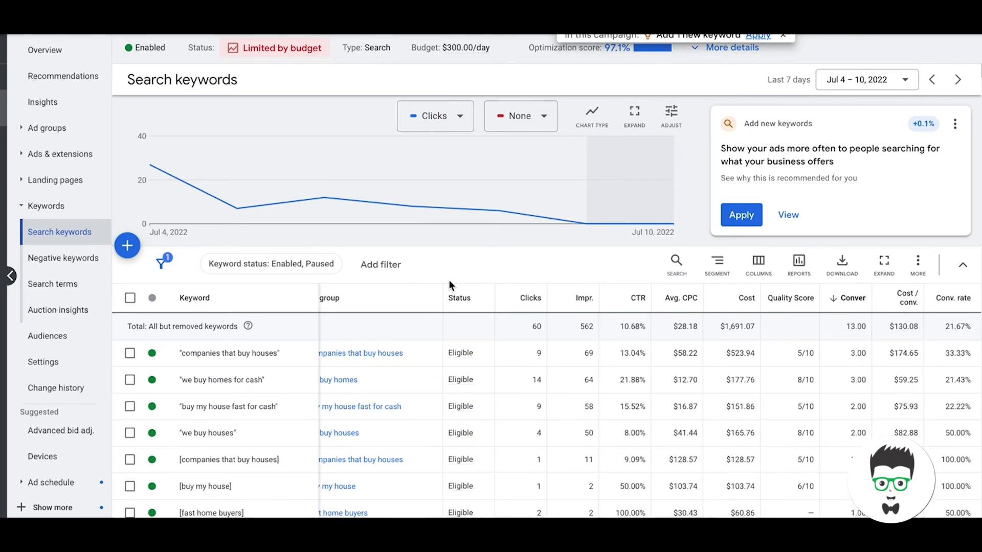
scroll(466, 302, down, 1)
mouse_move(466, 301)
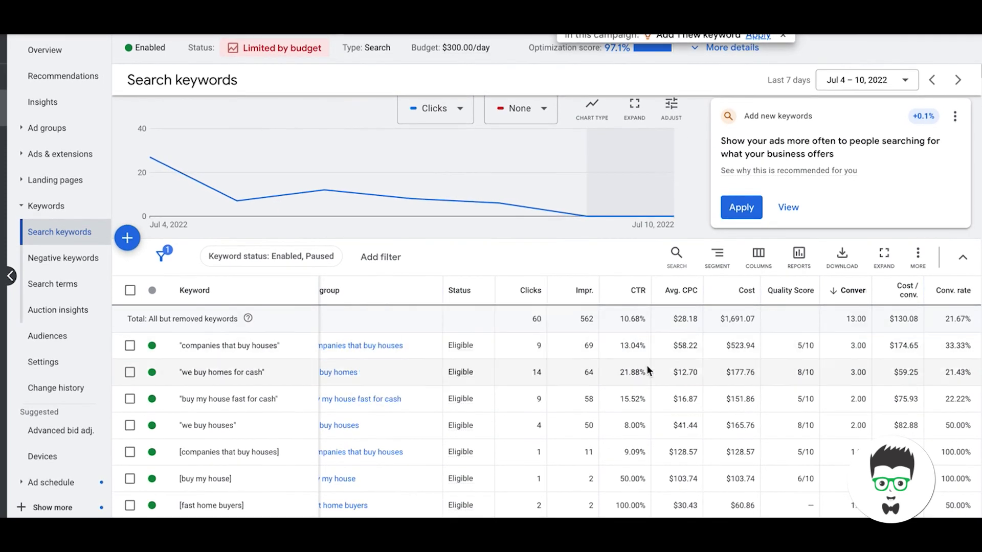
scroll(646, 365, down, 1)
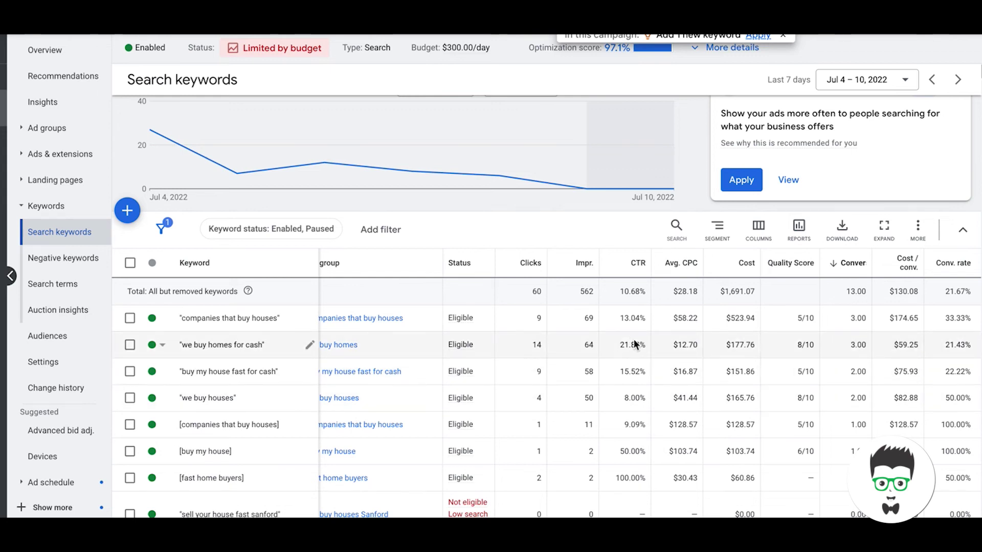
scroll(646, 282, up, 1)
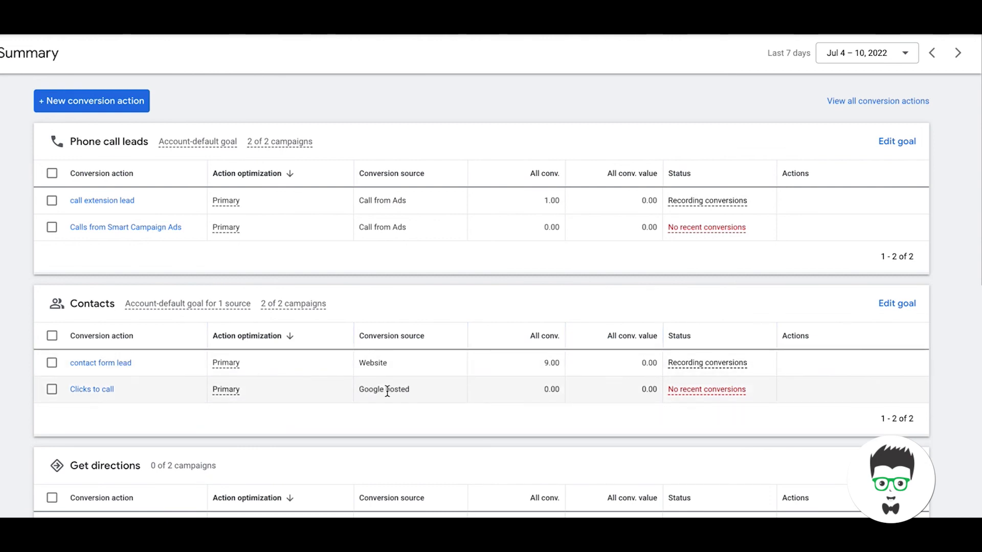
- Review the Jul 4–10 Summary's call extension lead (1.00) and contact form lead (9.00) conversions
scroll(387, 391, down, 2)
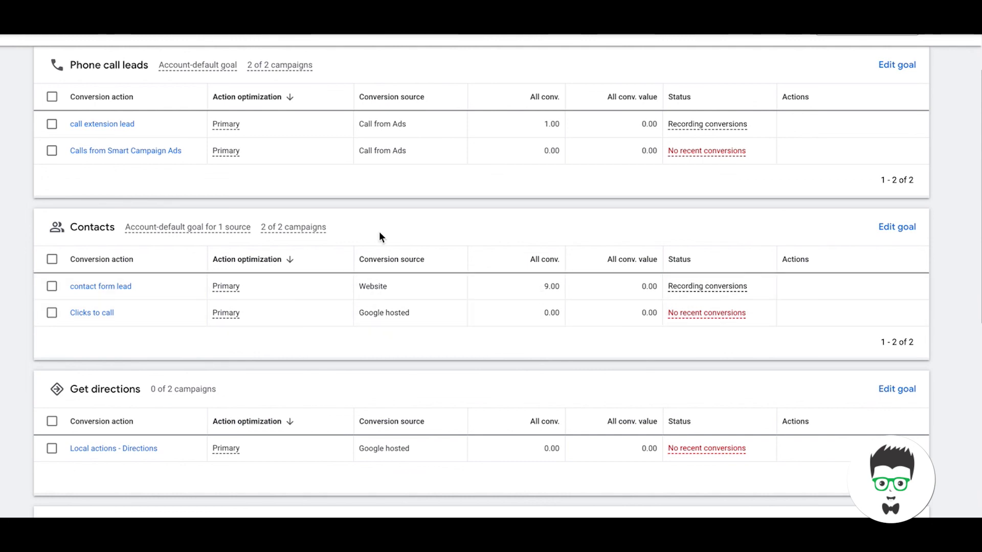
scroll(379, 231, down, 2)
scroll(378, 236, down, 3)
scroll(454, 241, down, 1)
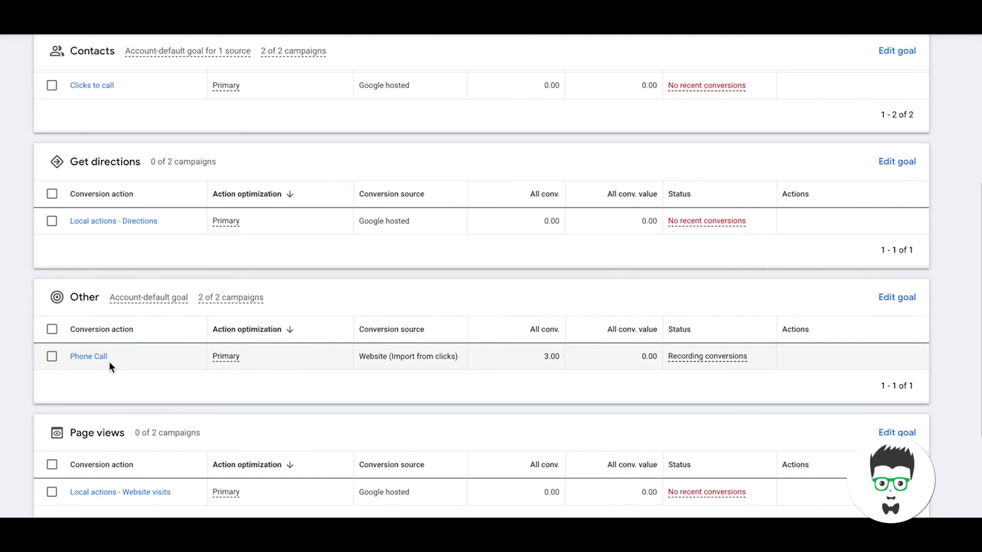
scroll(358, 351, up, 5)
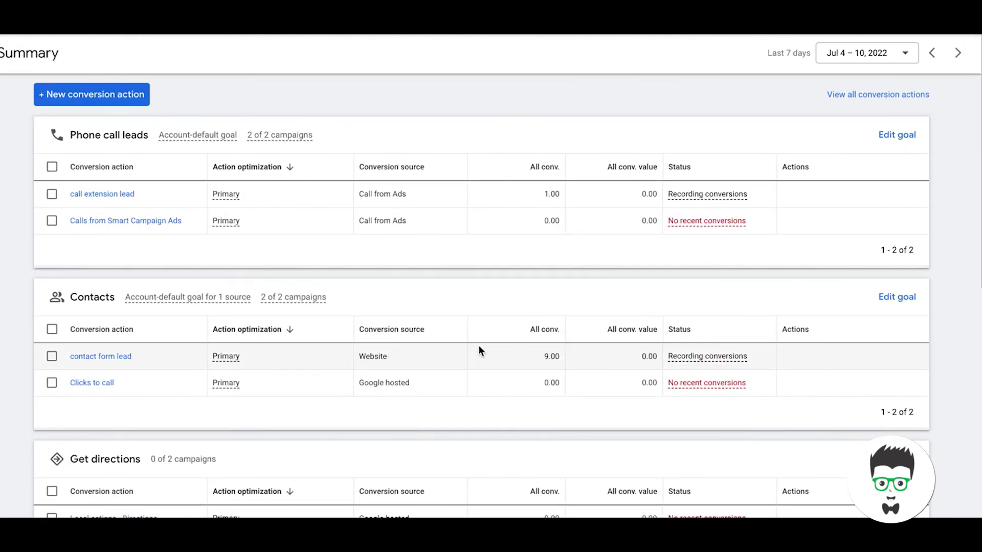
scroll(477, 347, up, 1)
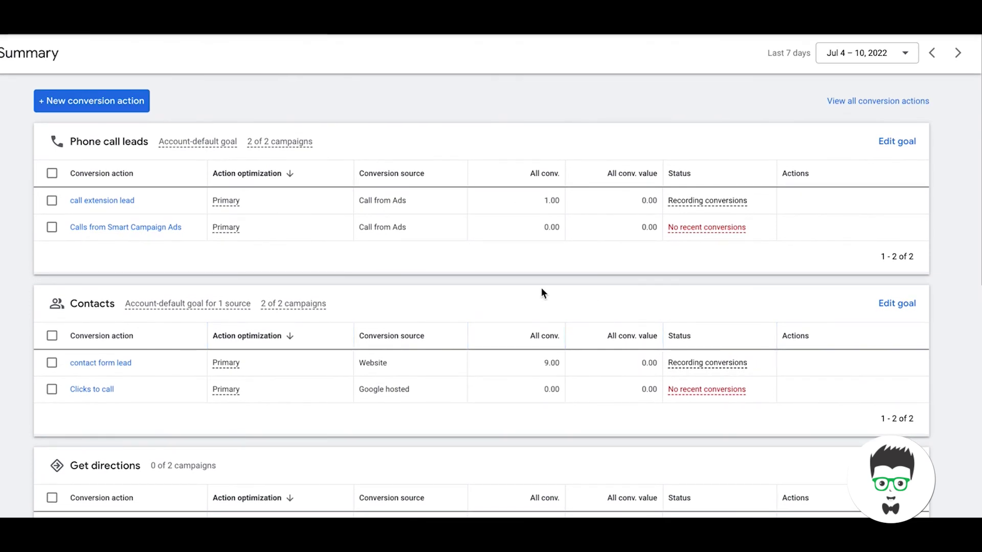